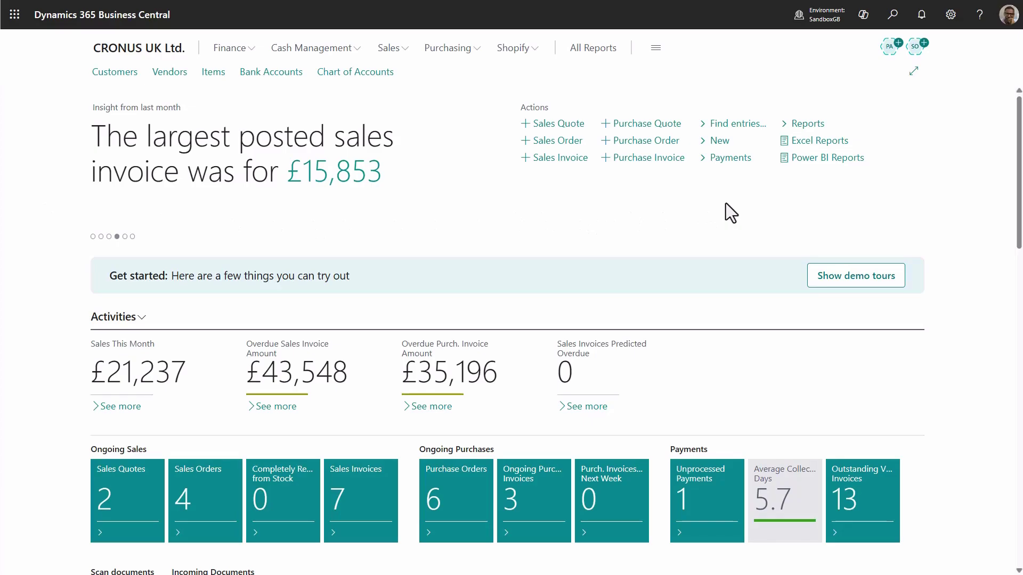
# Open the Sales Quotes list from the Sales menu to see quotes 1001 and 1002.
pyautogui.scroll(-5, 725, 203)
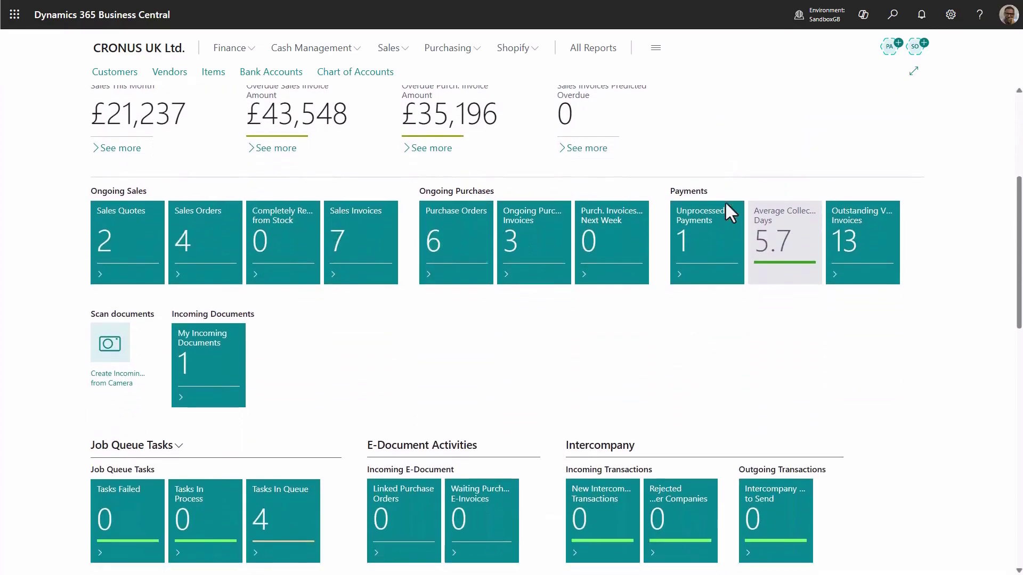
pyautogui.scroll(-5, 726, 213)
pyautogui.scroll(4, 727, 211)
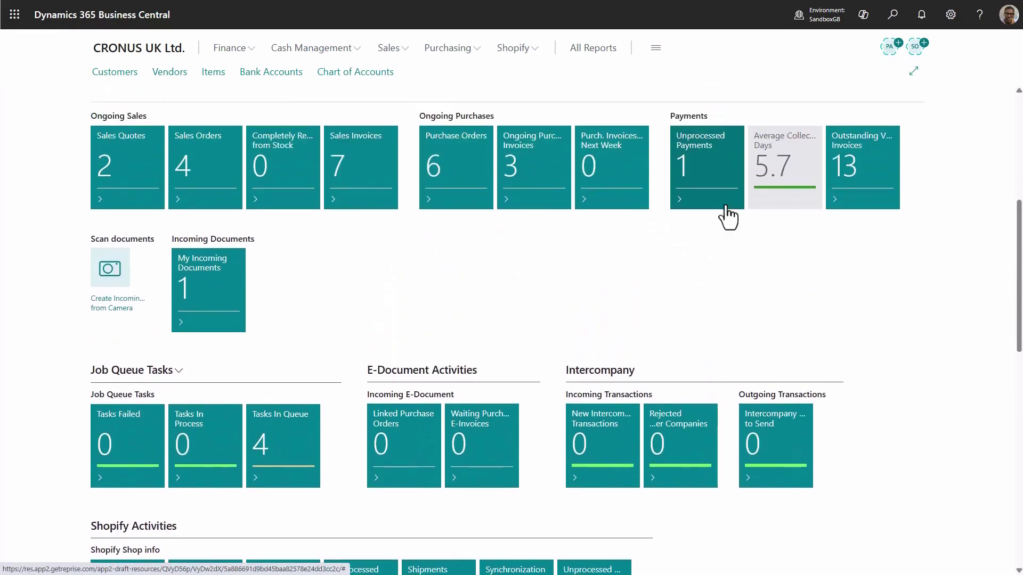
pyautogui.scroll(6, 727, 216)
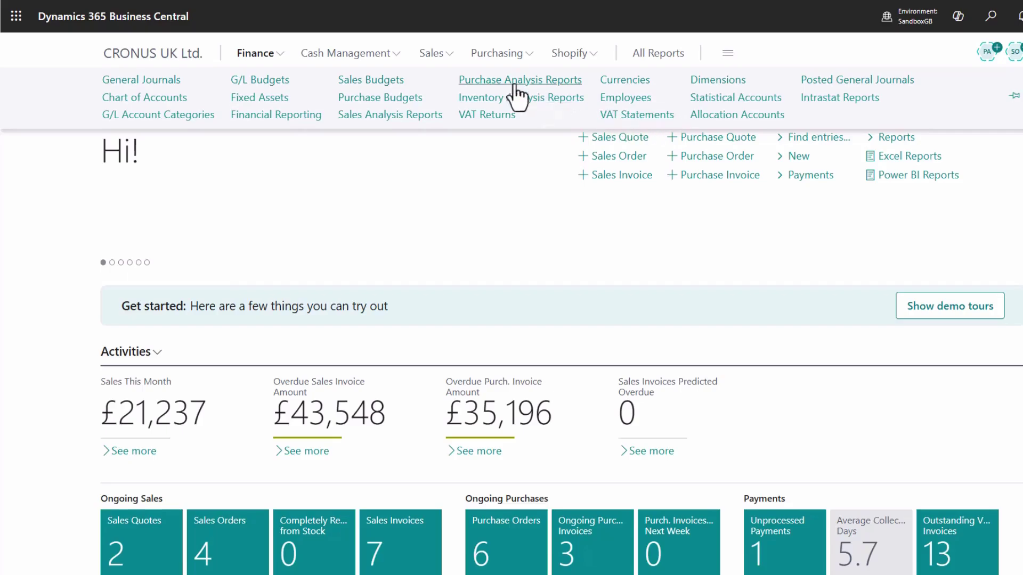
pyautogui.click(450, 59)
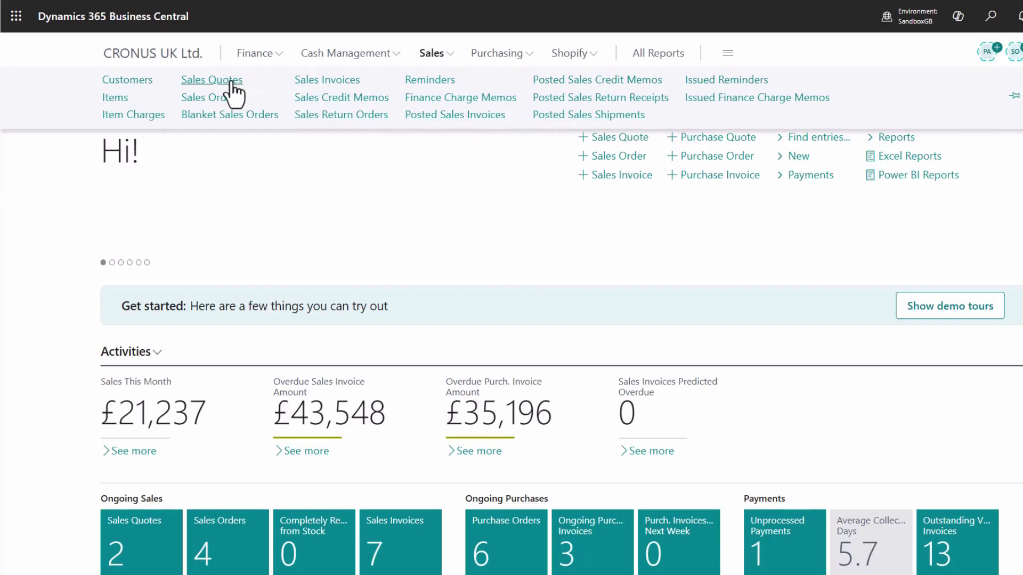
pyautogui.click(261, 85)
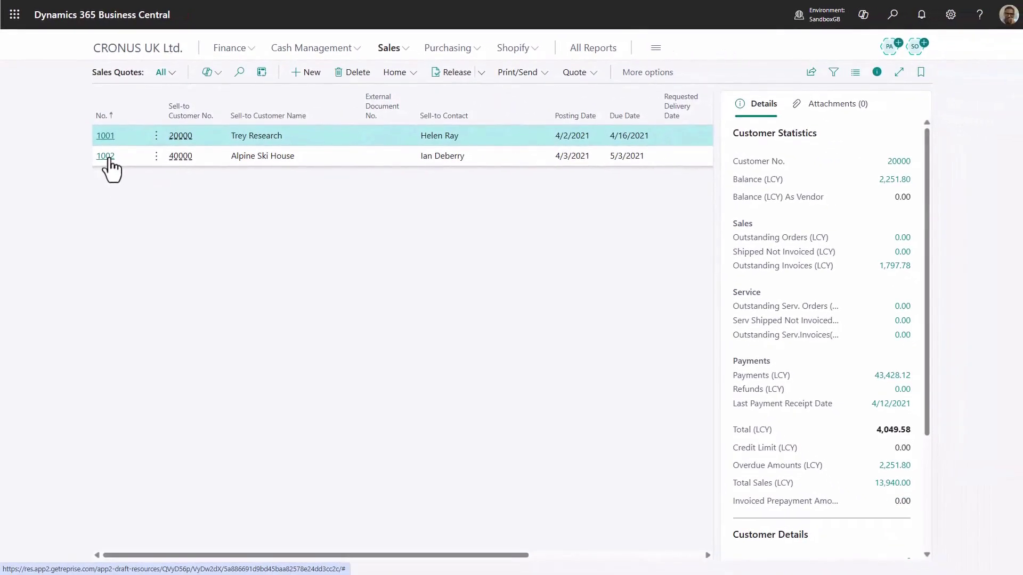
# Open sales quote 1002 for Alpine Ski House, review its lines, and show its Prepare actions.
pyautogui.click(105, 156)
pyautogui.scroll(-8, 158, 218)
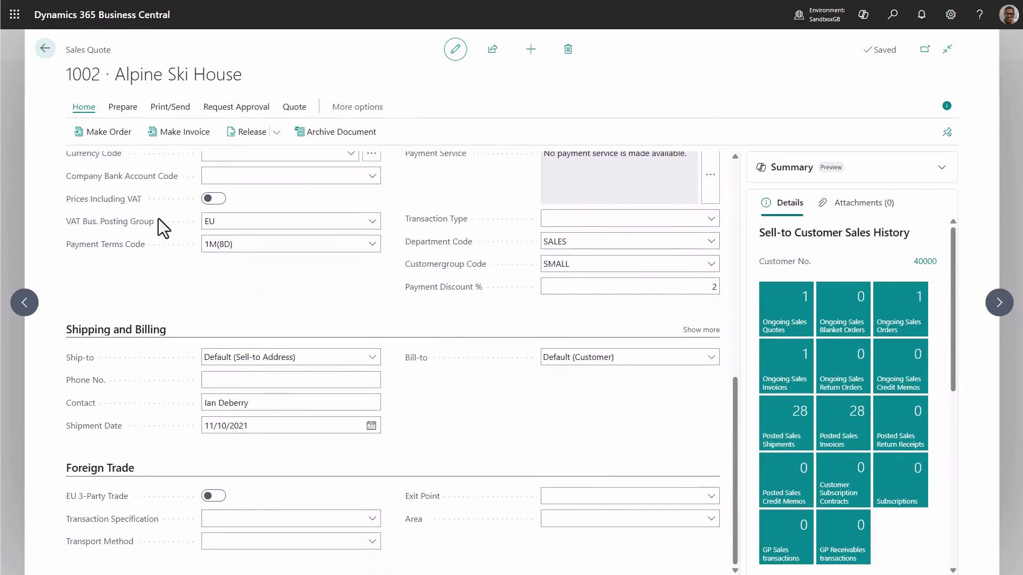
pyautogui.scroll(8, 158, 218)
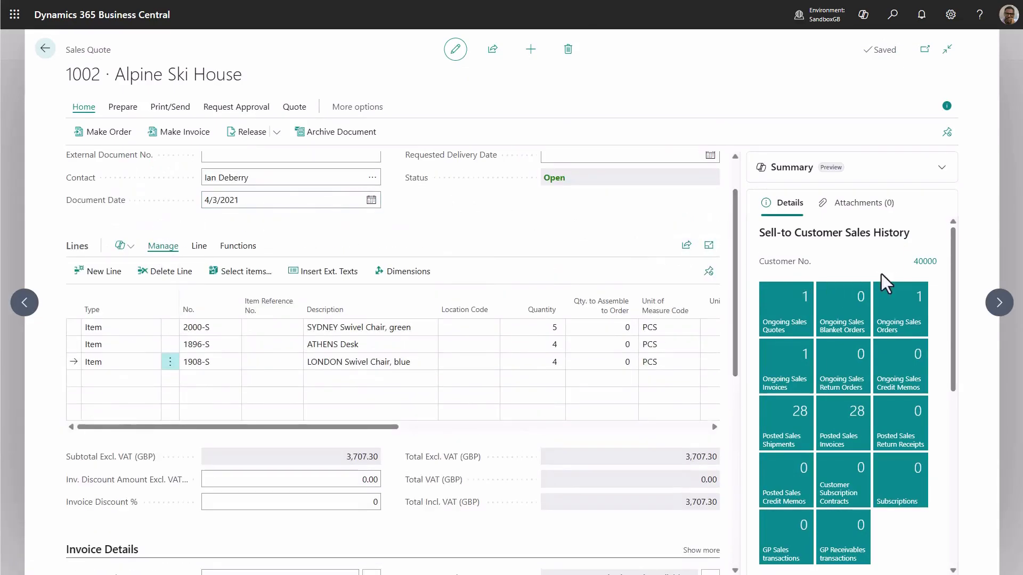
pyautogui.scroll(-5, 876, 259)
pyautogui.scroll(5, 876, 261)
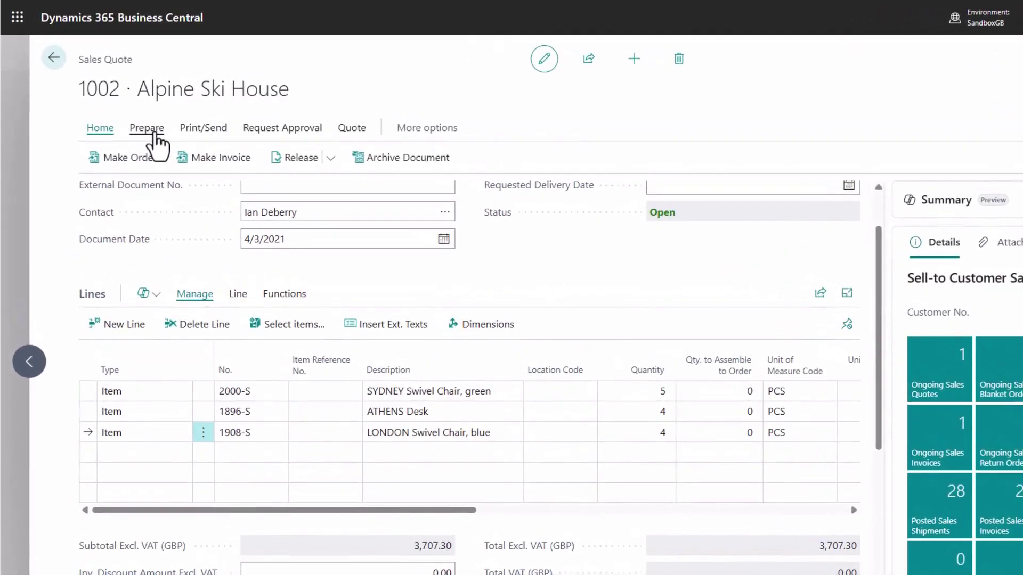
pyautogui.click(154, 133)
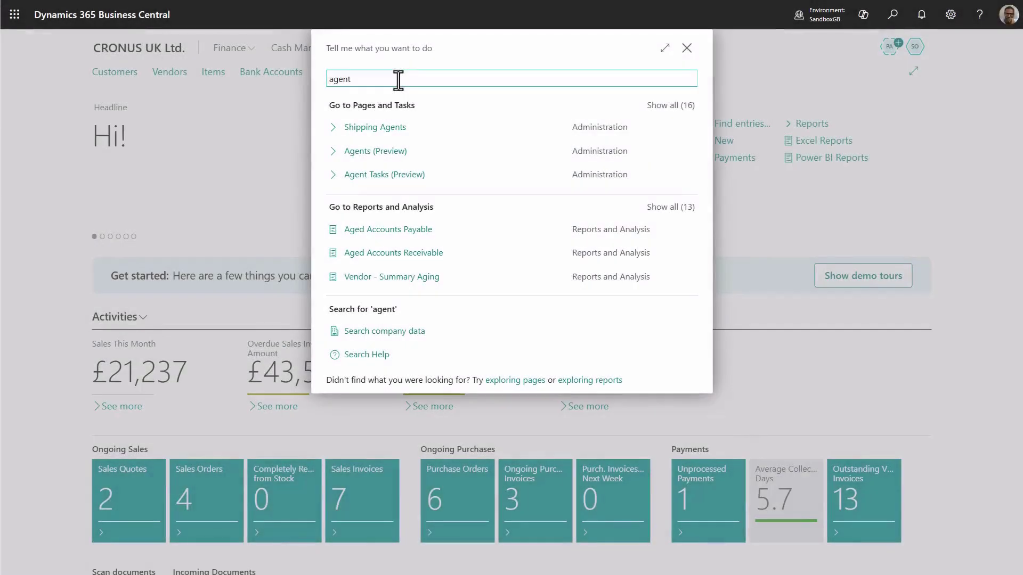
# Open the Sales Order Agent card, then switch My Settings role to Sales Order Agent (Copilot).
pyautogui.click(419, 155)
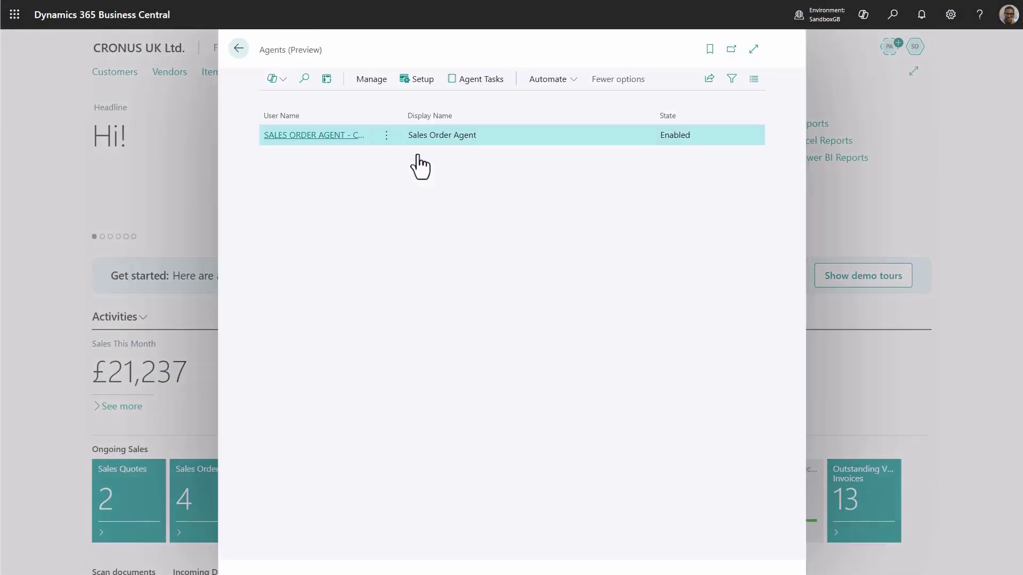
pyautogui.click(327, 138)
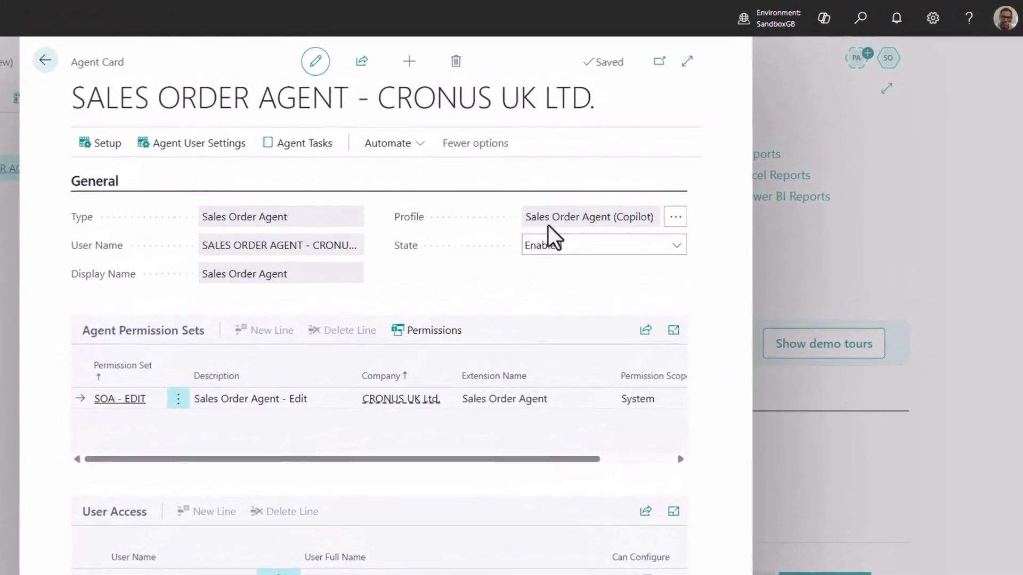
pyautogui.click(932, 42)
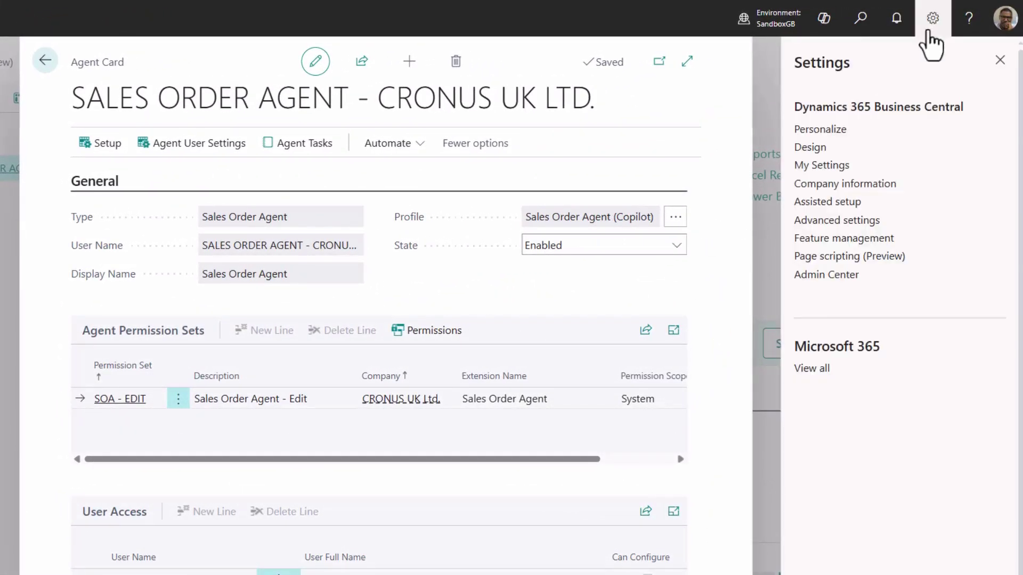
pyautogui.click(822, 166)
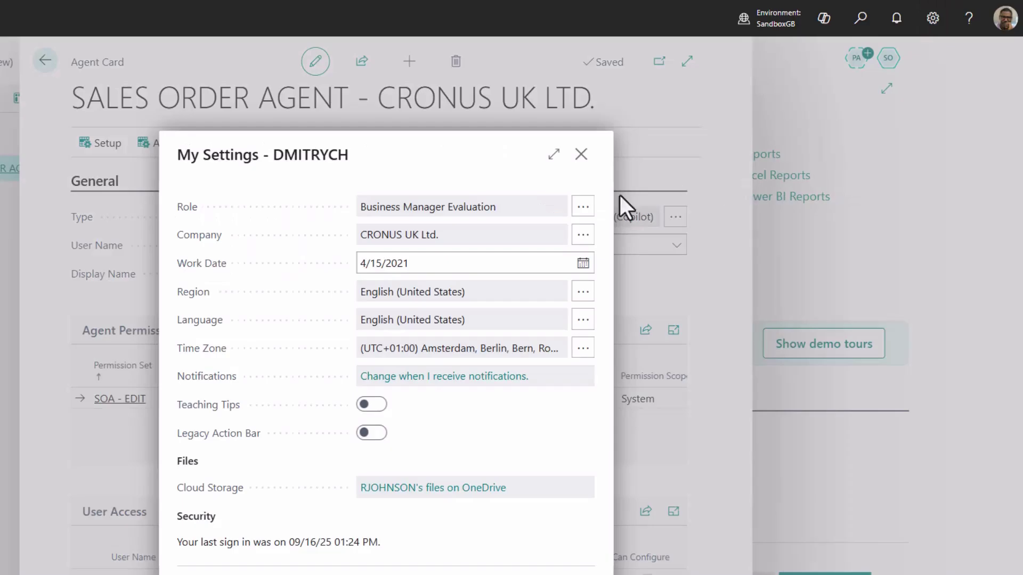
pyautogui.click(582, 206)
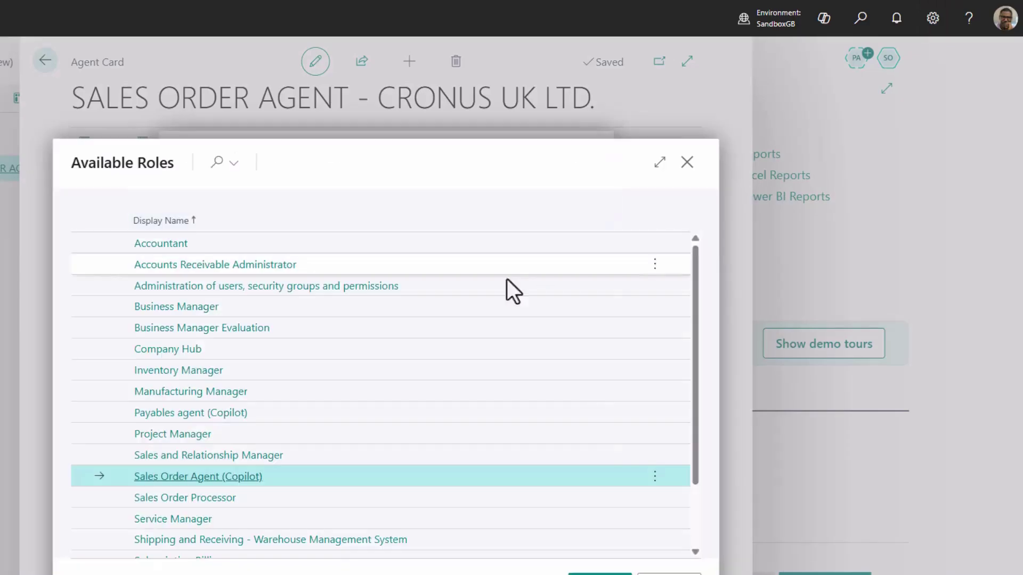
pyautogui.click(246, 480)
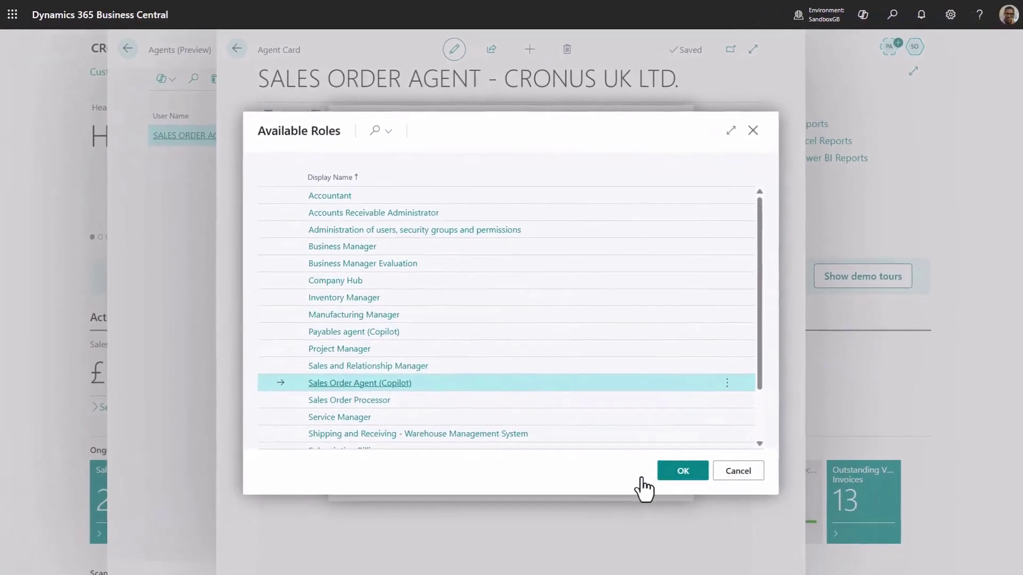
pyautogui.click(664, 474)
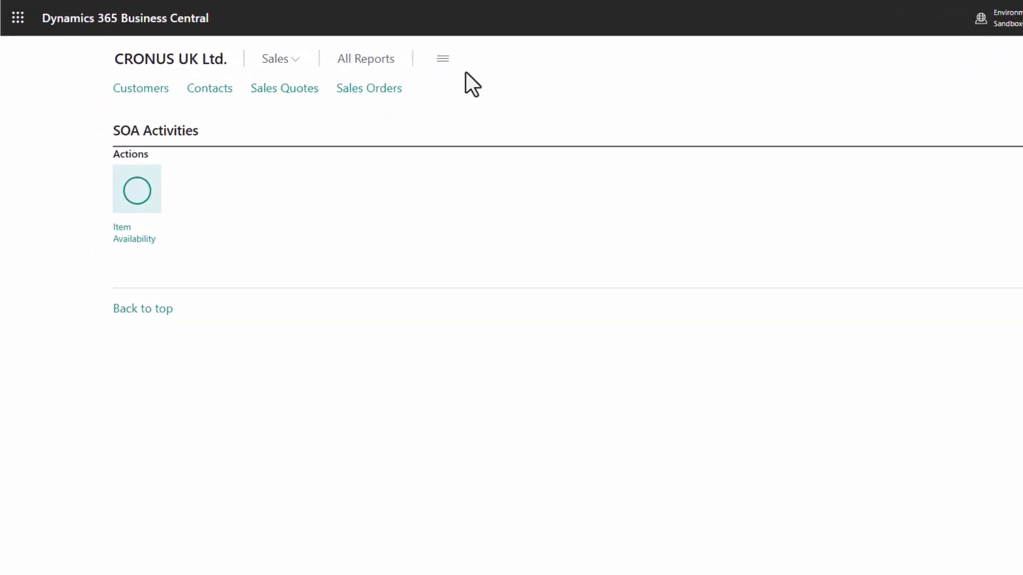
# Under the agent role, open sales quote 1002 and reveal Item Availability under Prepare.
pyautogui.click(293, 63)
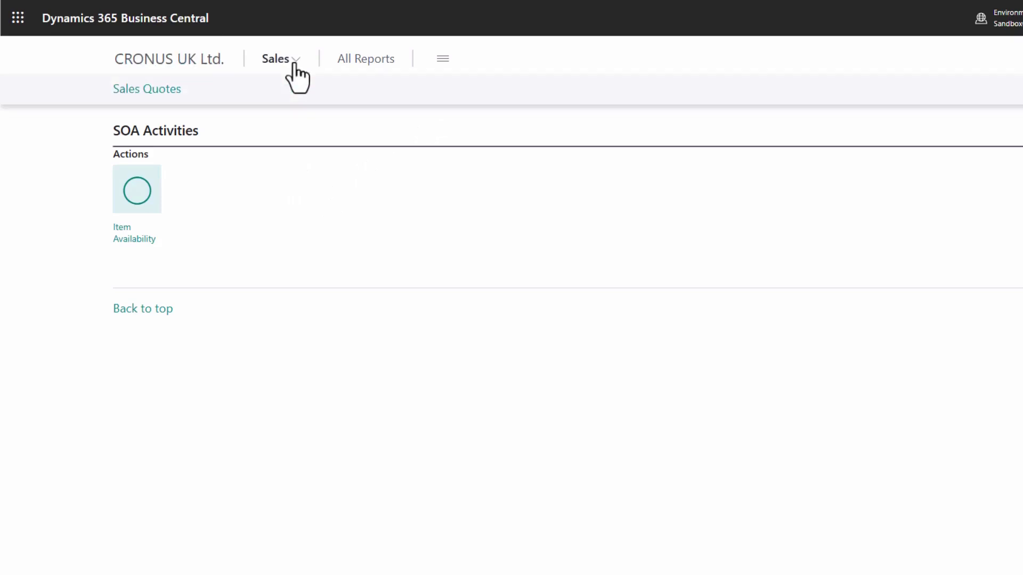
pyautogui.click(136, 91)
pyautogui.click(130, 192)
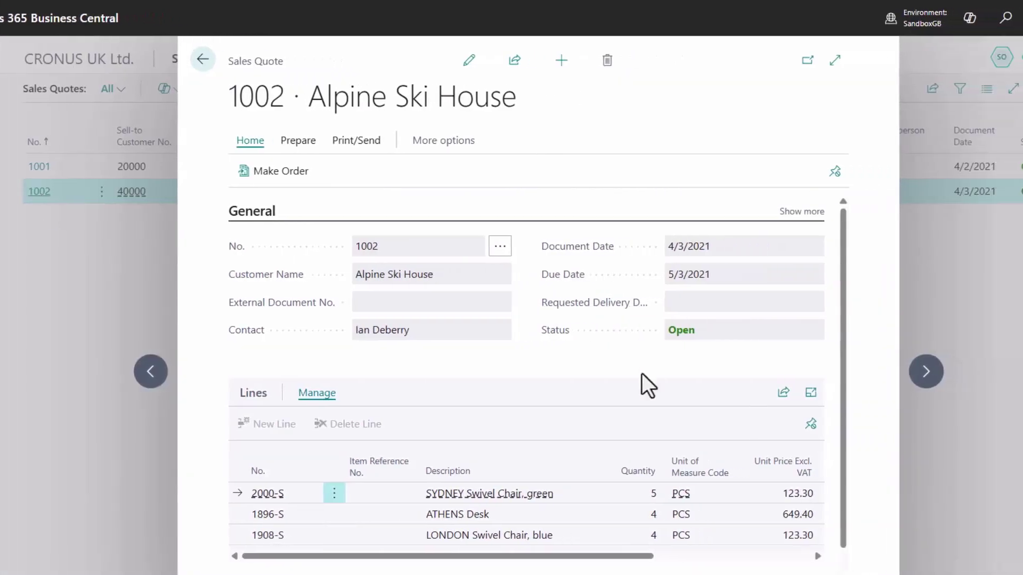
pyautogui.scroll(-4, 743, 379)
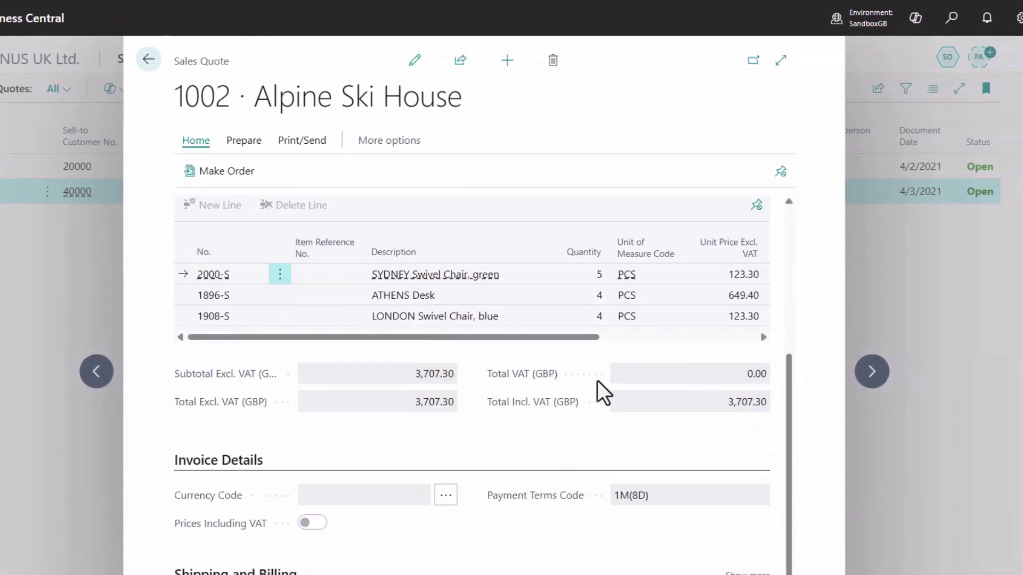
pyautogui.scroll(5, 429, 424)
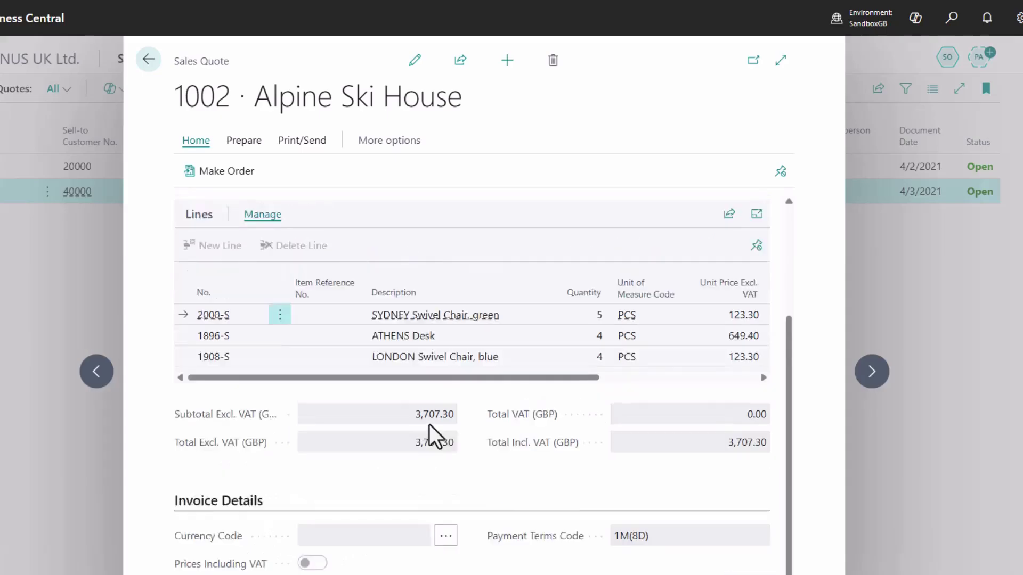
pyautogui.click(244, 142)
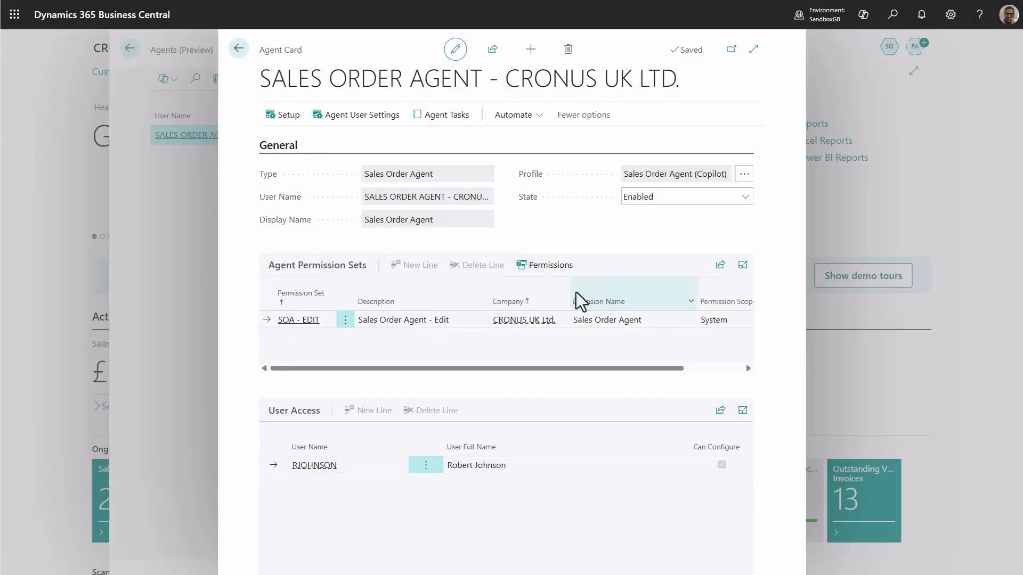
# Inspect the SOA - EDIT permissions and bring up task #0006's quote-to-order permission request.
pyautogui.click(551, 277)
pyautogui.scroll(-10, 554, 296)
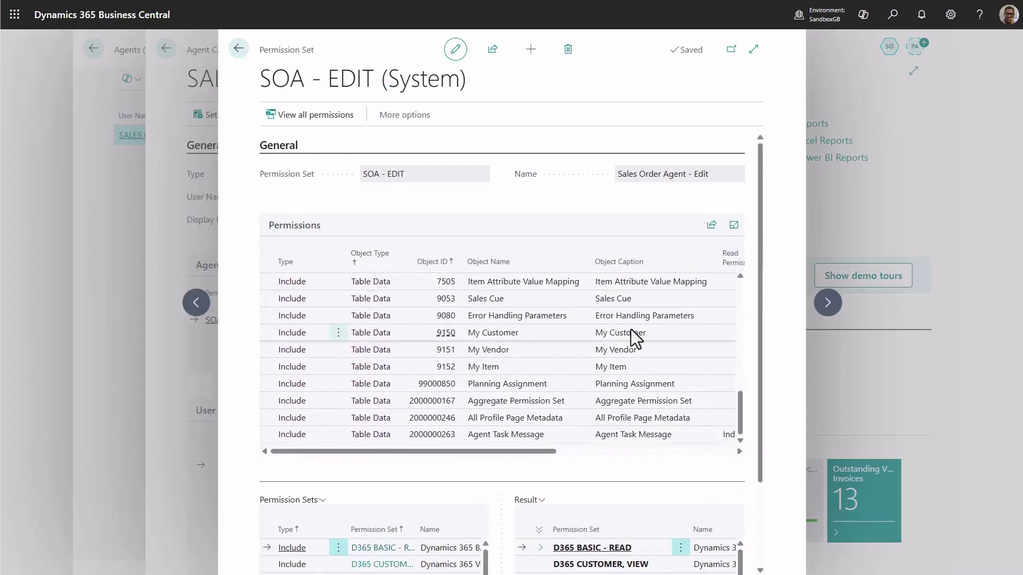
pyautogui.scroll(-2, 758, 297)
pyautogui.scroll(1, 759, 398)
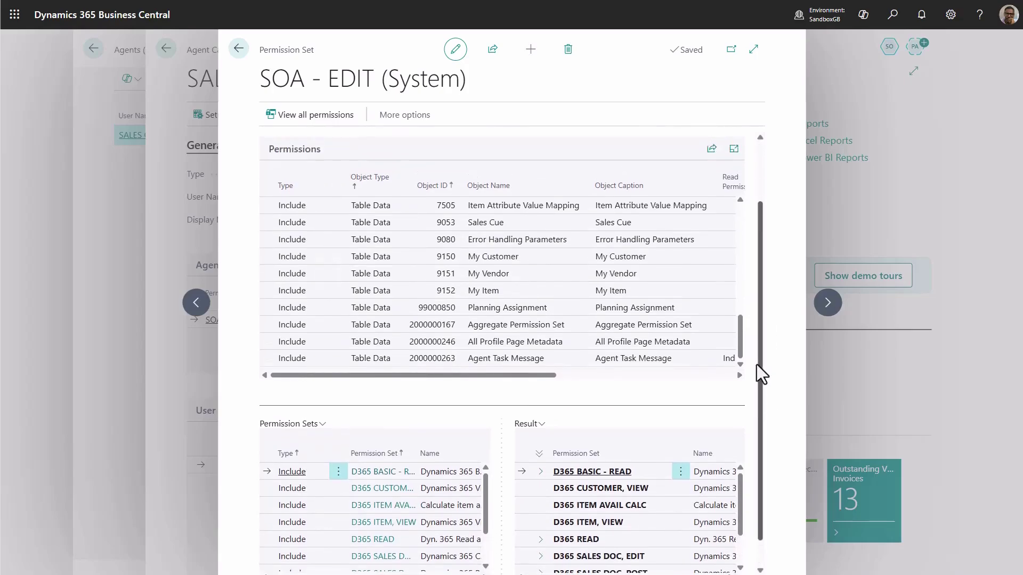
pyautogui.moveTo(758, 364); pyautogui.dragTo(760, 284)
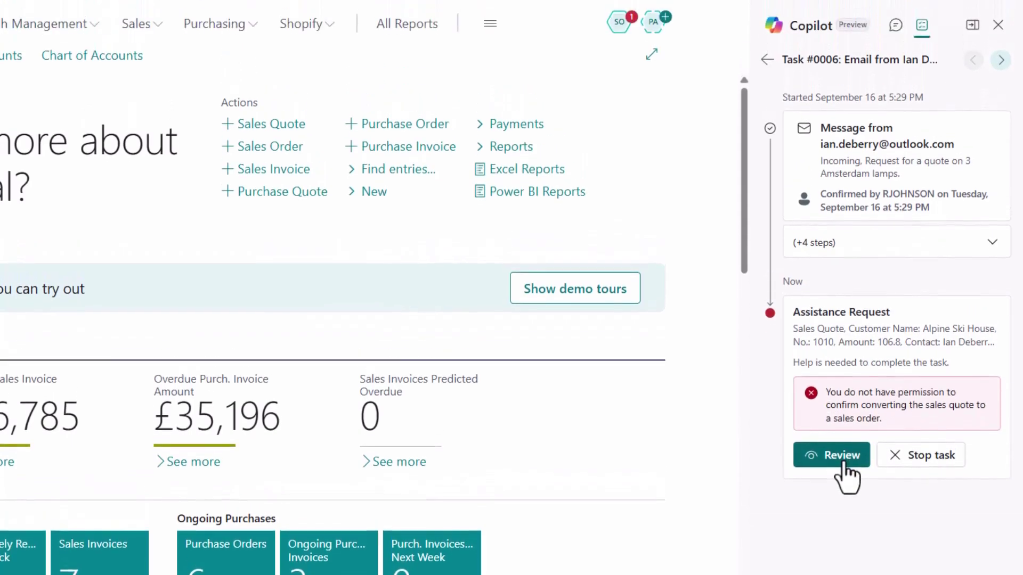
# Review the blocked task, then open the agent's Agent Tasks list via a search for 'agent'.
pyautogui.click(843, 476)
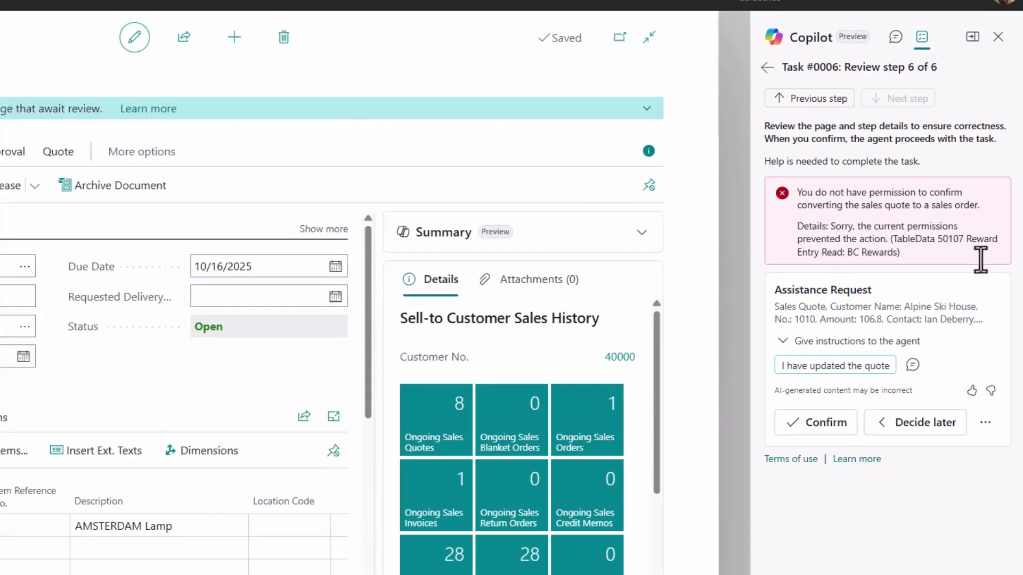
pyautogui.hotkey('alt', 'q')
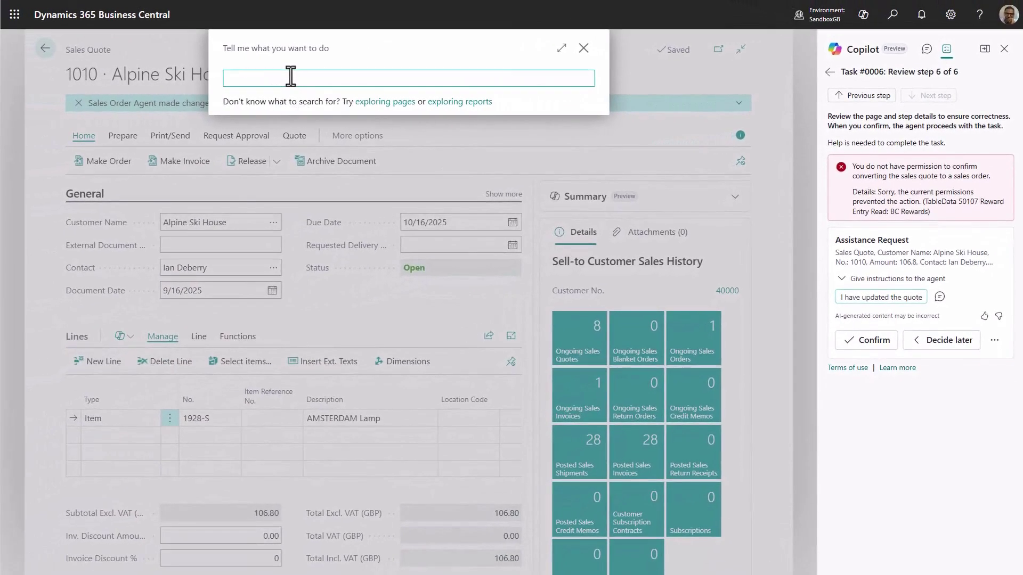
pyautogui.write('agent')
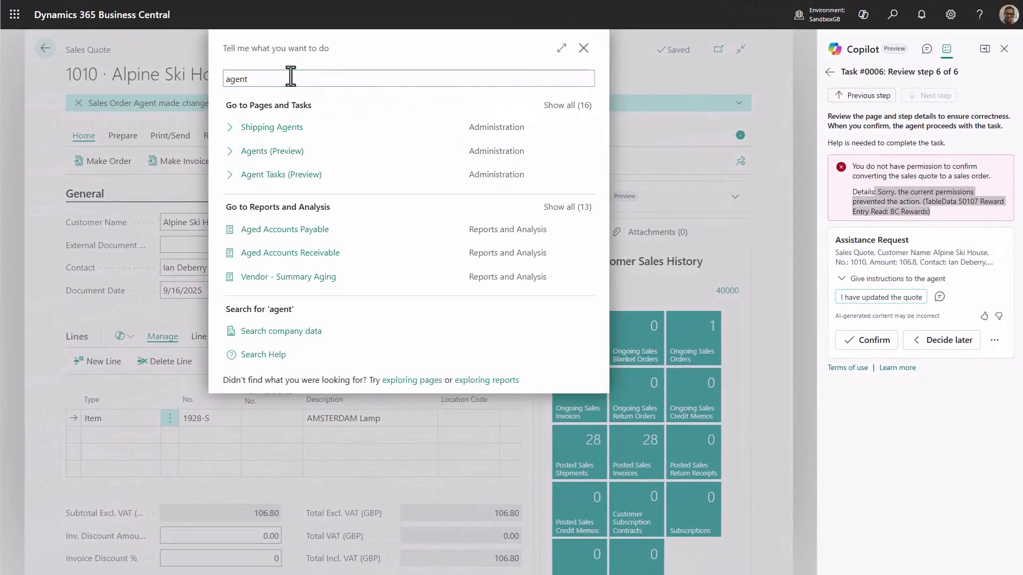
pyautogui.click(289, 154)
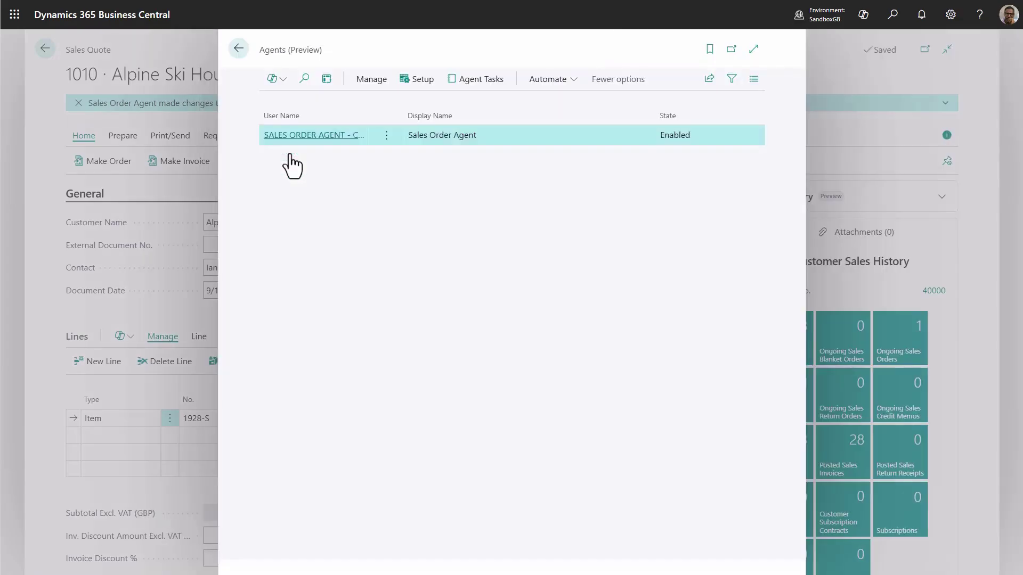
pyautogui.click(476, 79)
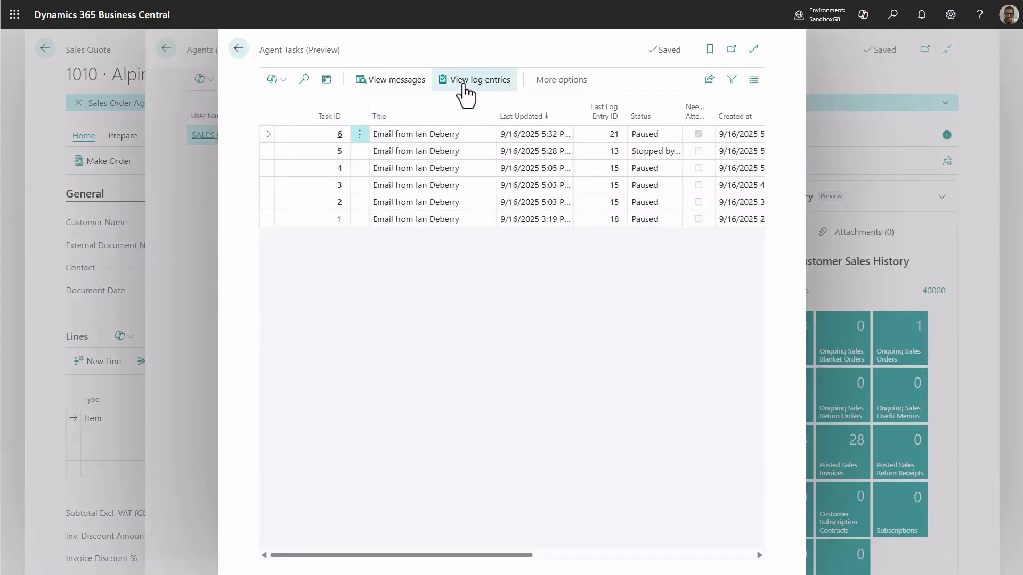
# Open the latest task's log and read row 20's missing Read permission on Reward Entry.
pyautogui.click(463, 87)
pyautogui.scroll(-1, 370, 277)
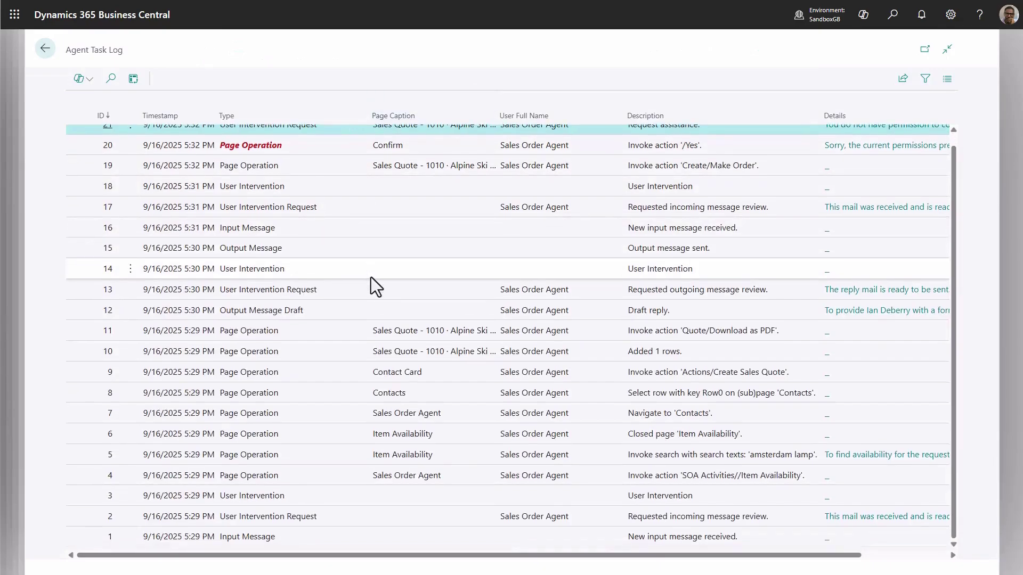
pyautogui.scroll(1, 371, 277)
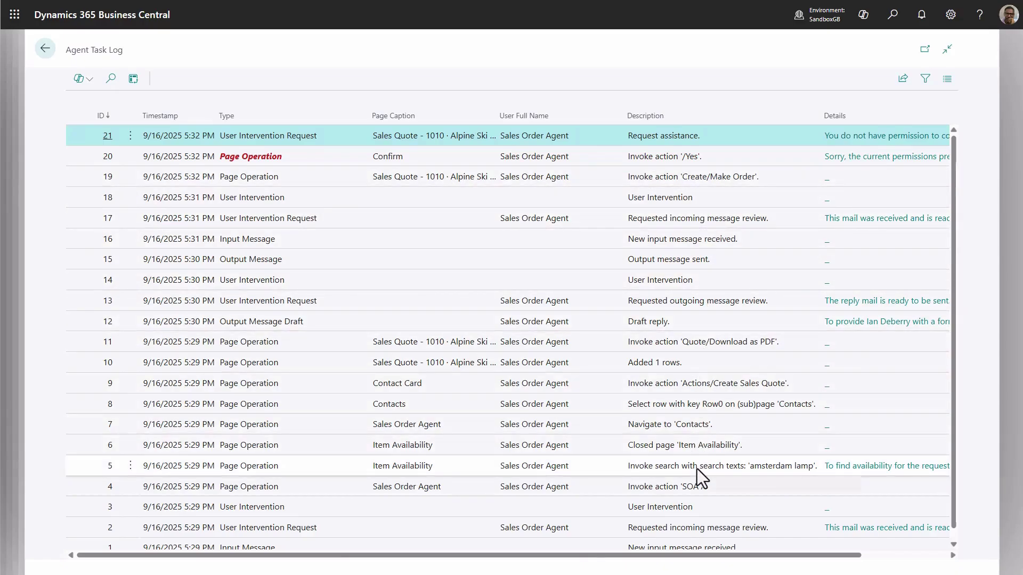
pyautogui.click(830, 157)
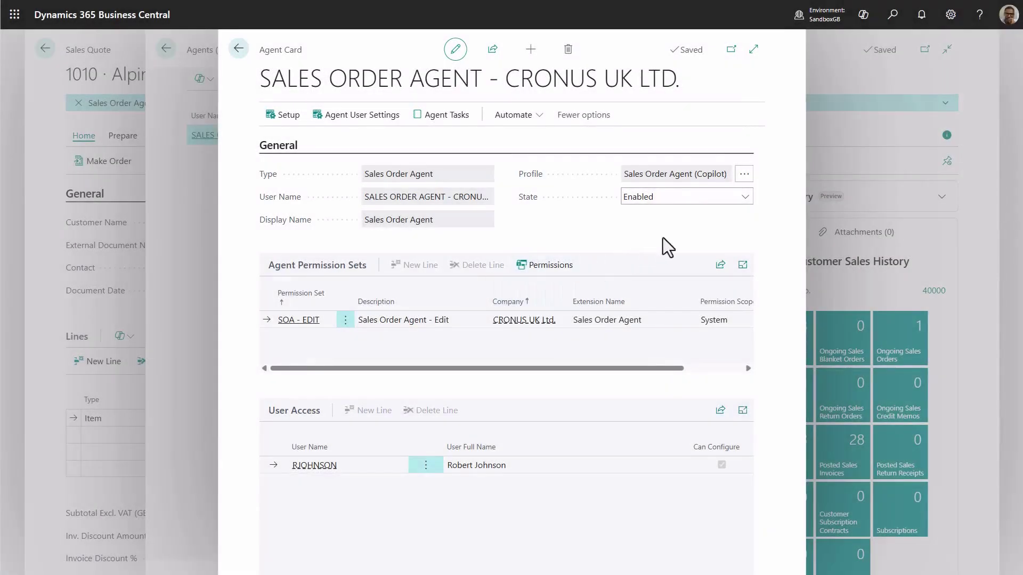
# Disable the agent, add the Rewards Management permission set, and grant a second user access.
pyautogui.click(743, 199)
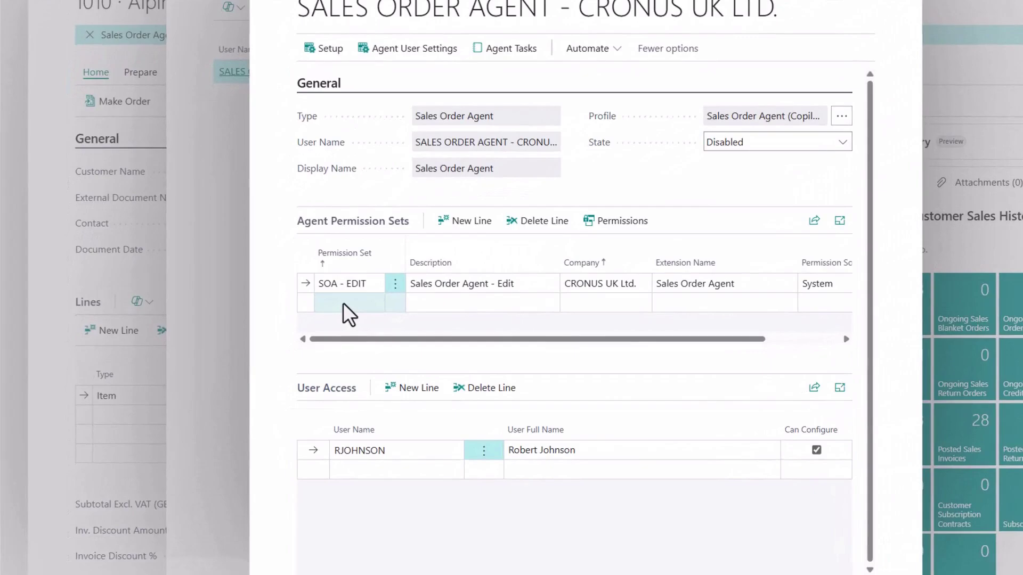
pyautogui.click(299, 338)
pyautogui.click(375, 303)
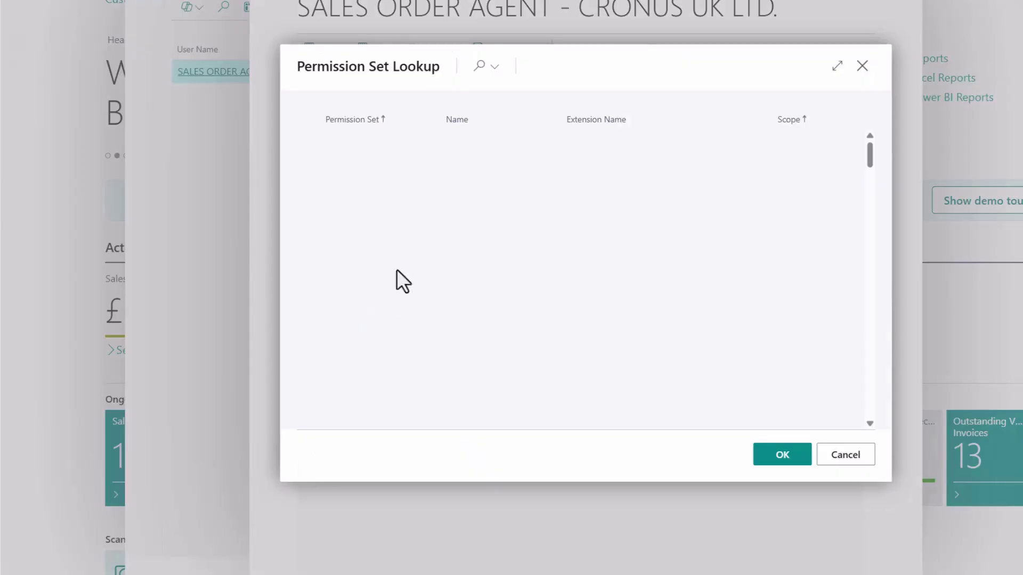
pyautogui.click(481, 67)
pyautogui.write('reward')
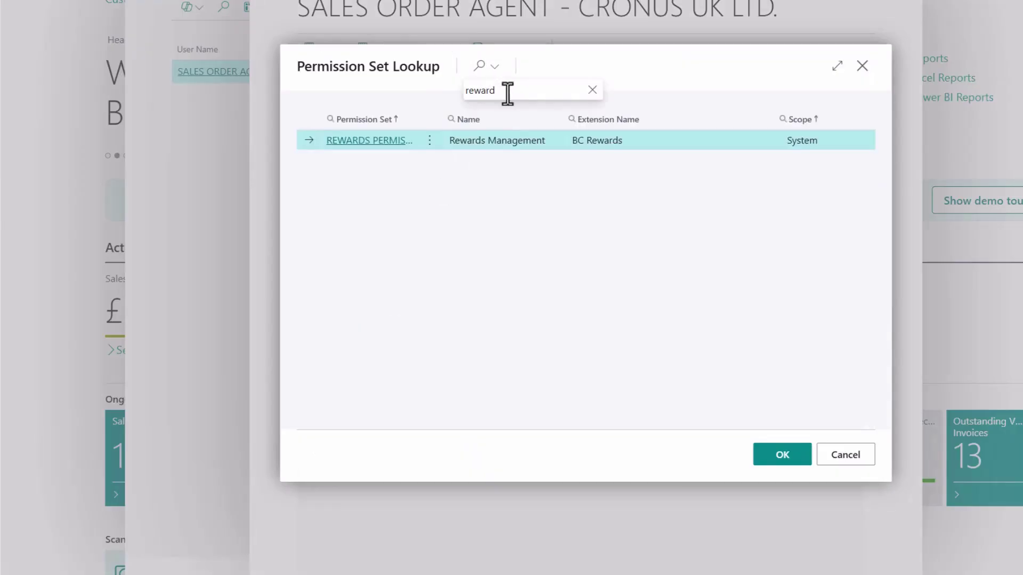
pyautogui.click(763, 456)
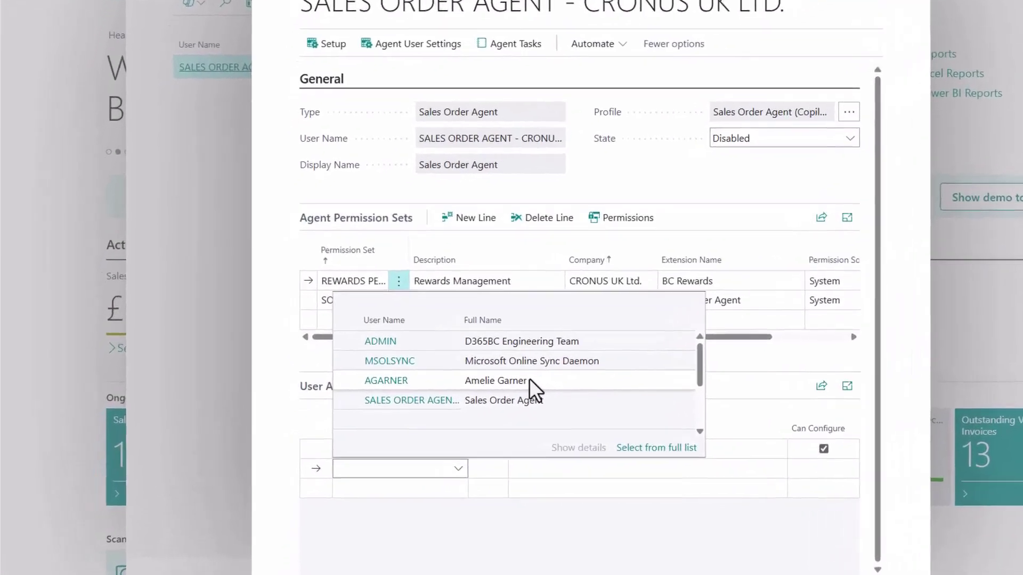
pyautogui.click(458, 406)
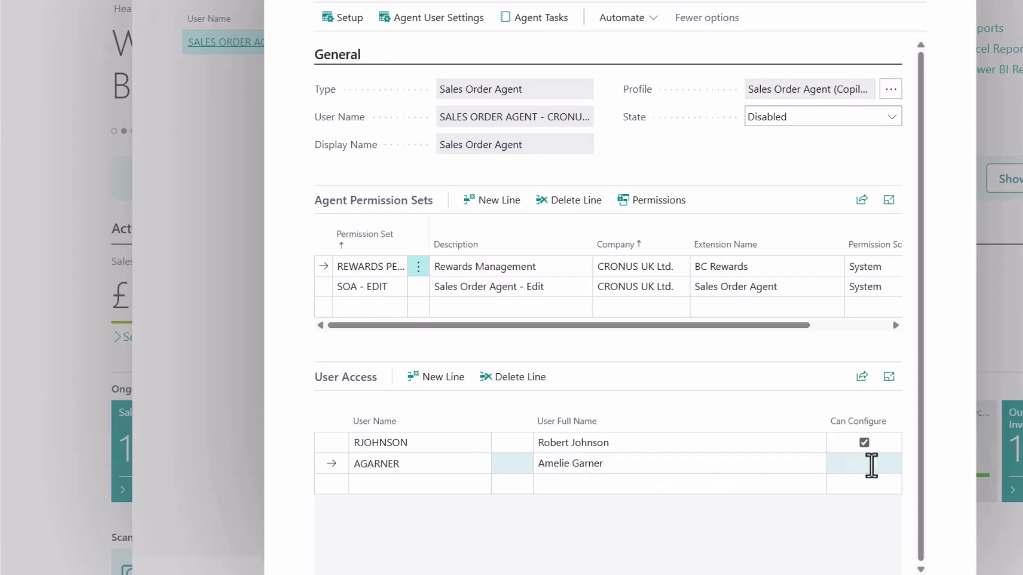
pyautogui.click(862, 441)
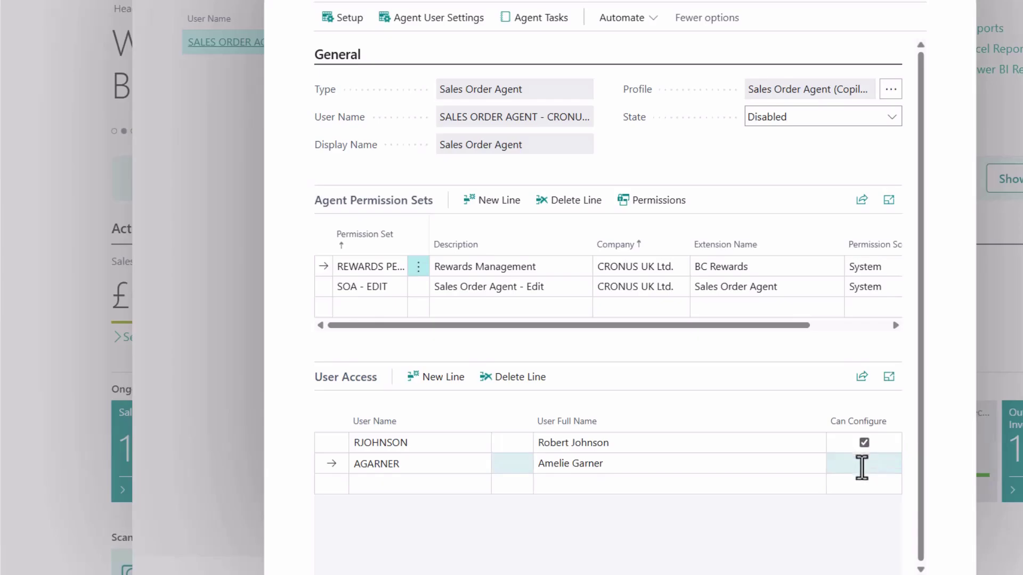